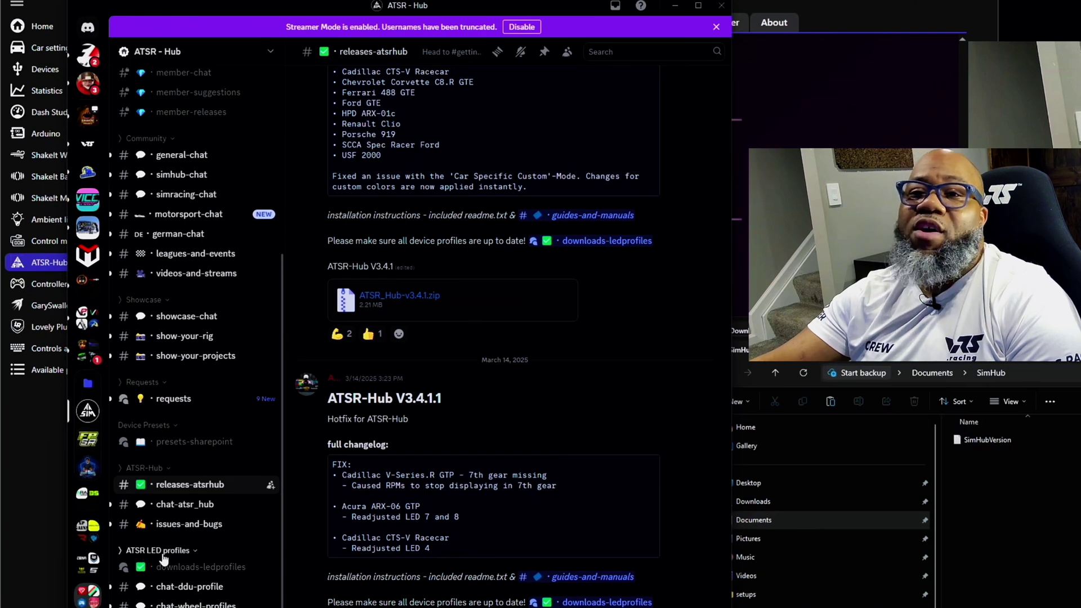
pyautogui.click(182, 570)
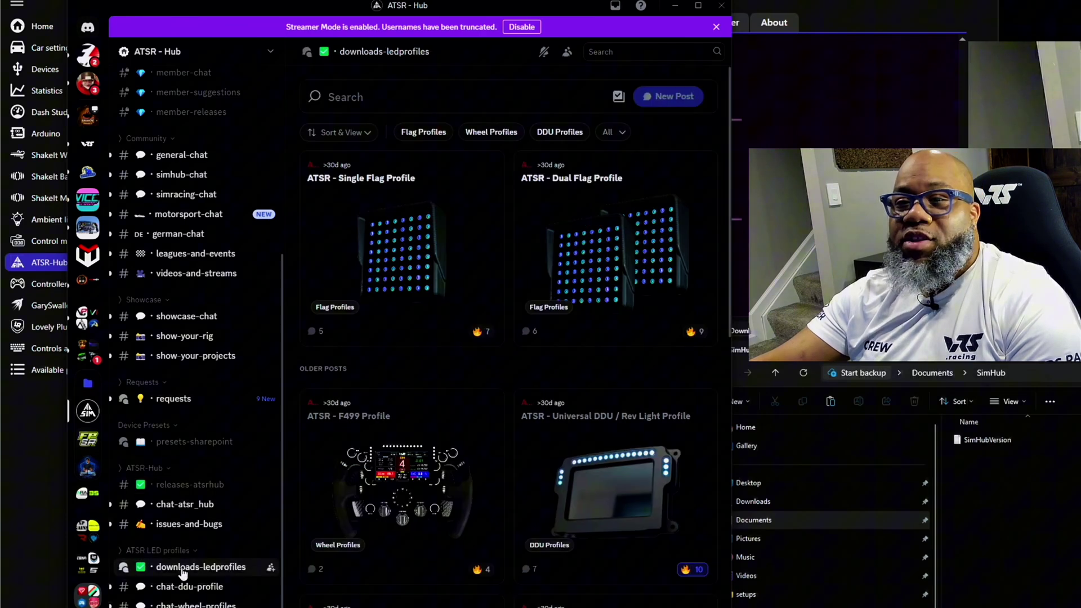
pyautogui.scroll(-15, 500, 352)
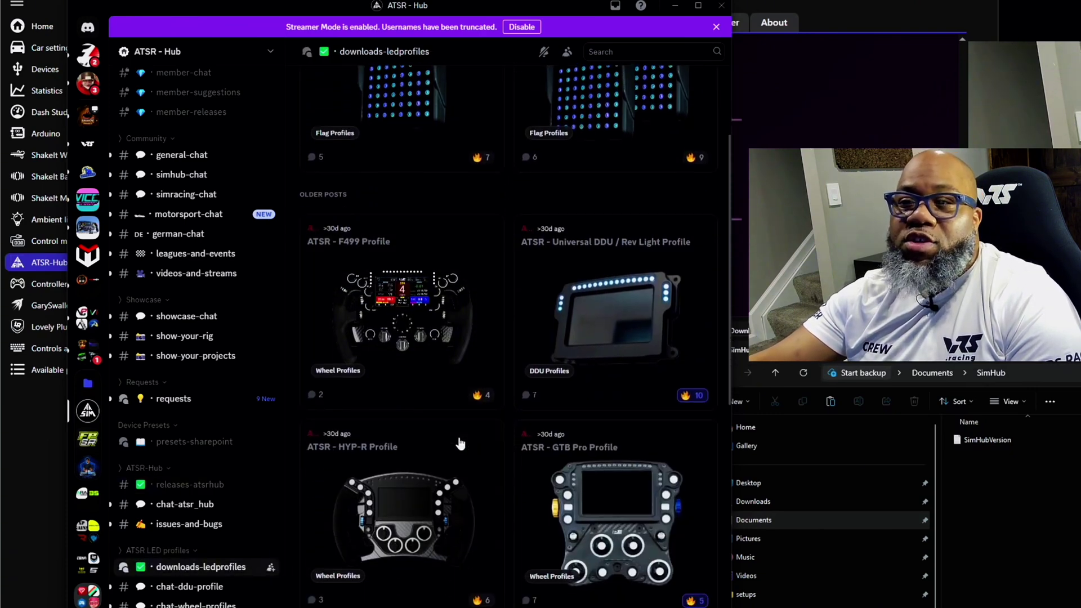
pyautogui.scroll(-4, 577, 579)
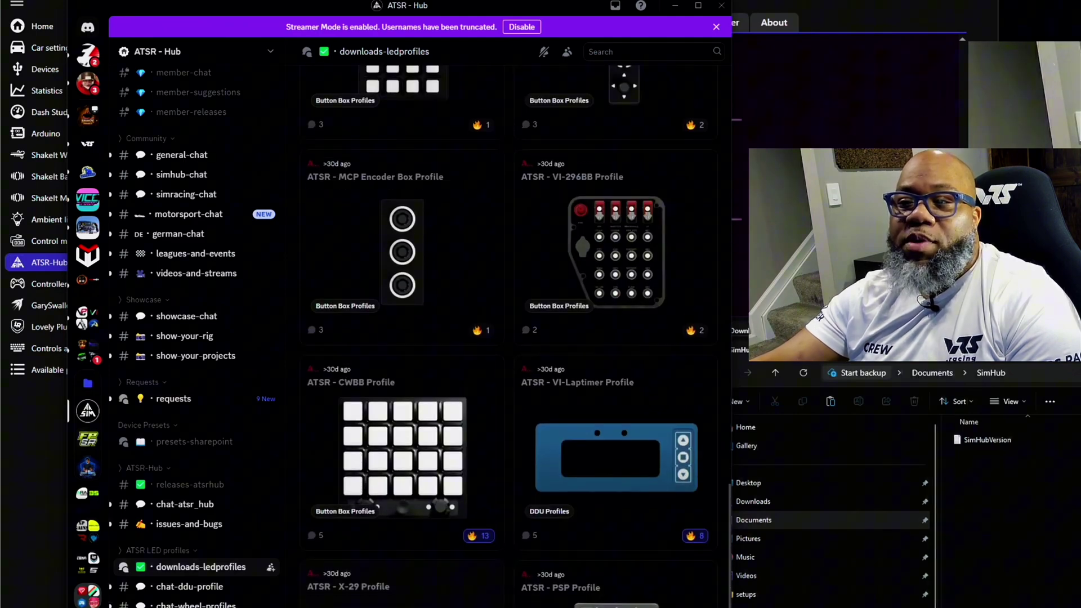
pyautogui.scroll(8, 577, 579)
pyautogui.scroll(6, 577, 579)
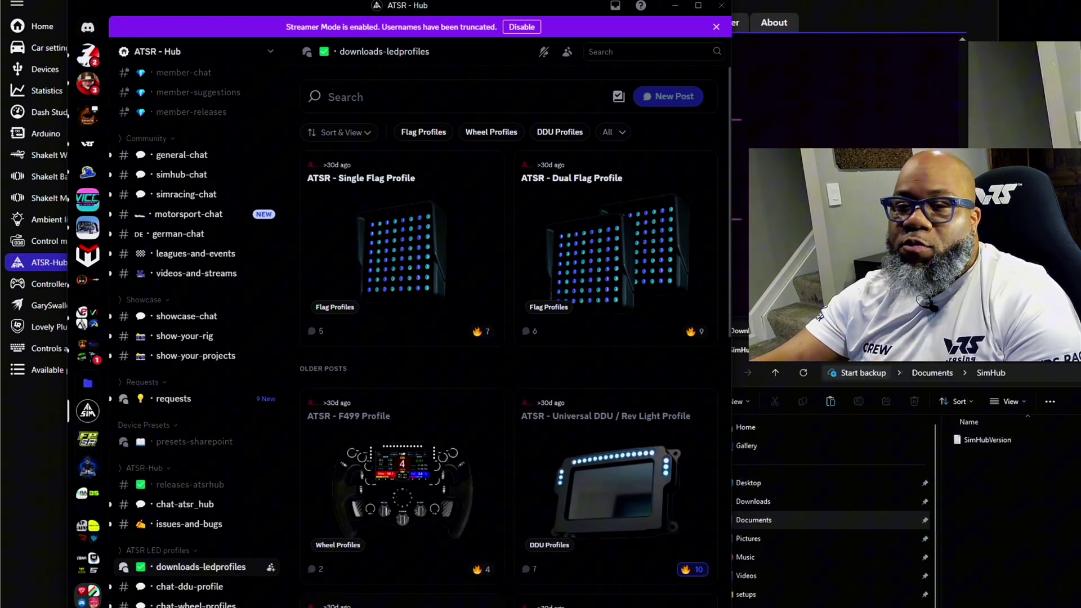
pyautogui.scroll(-5, 431, 506)
pyautogui.scroll(-10, 431, 505)
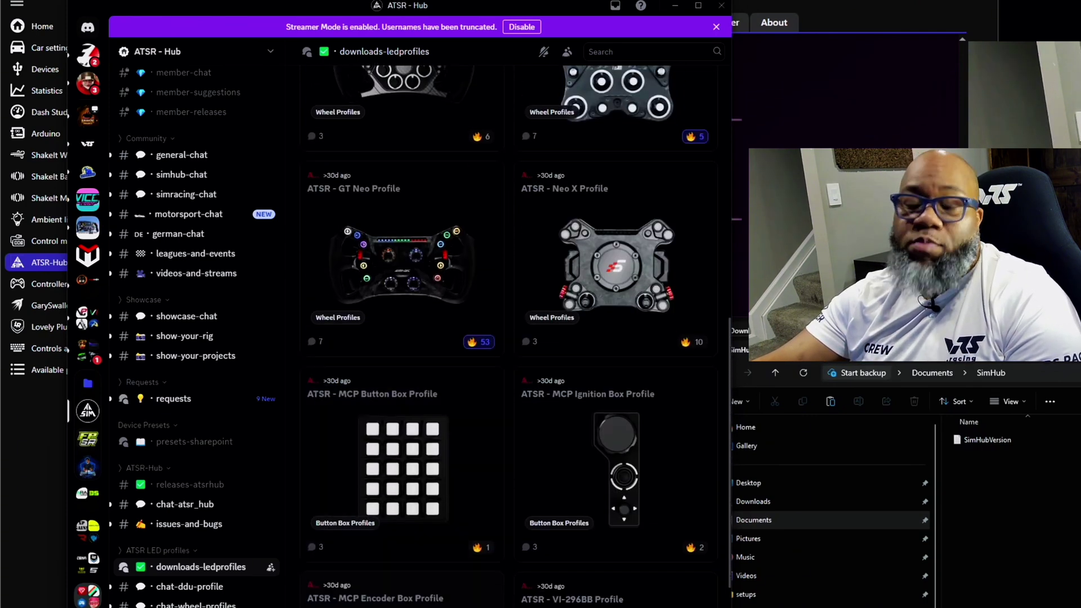
pyautogui.scroll(-2, 431, 505)
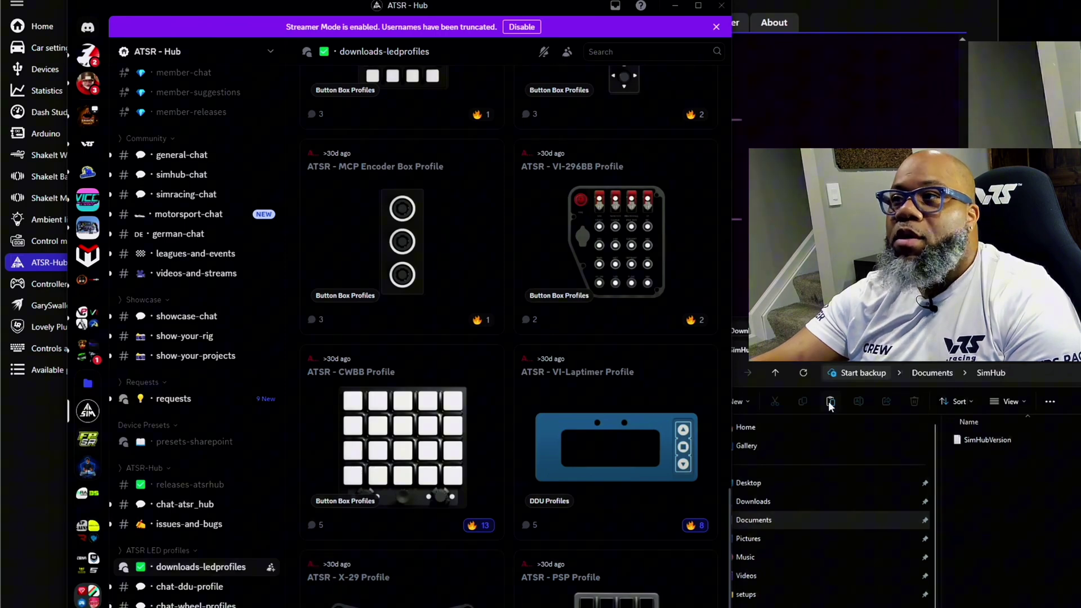
# Step: Open the ATSR_Hub-v3.4.1.1 folder in Downloads and read its readme in Notepad
pyautogui.click(920, 417)
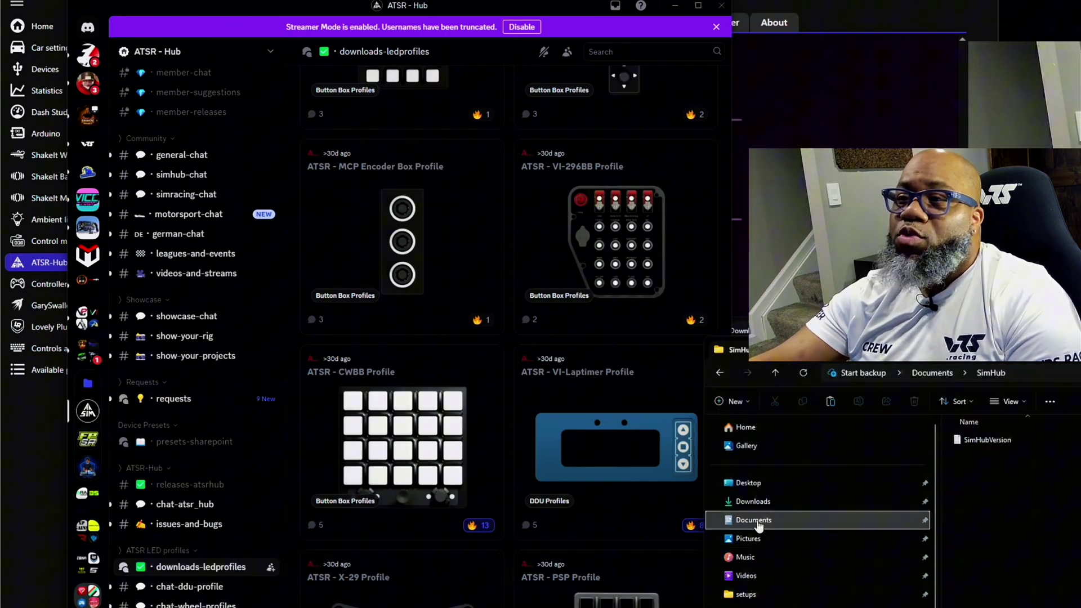
pyautogui.click(753, 501)
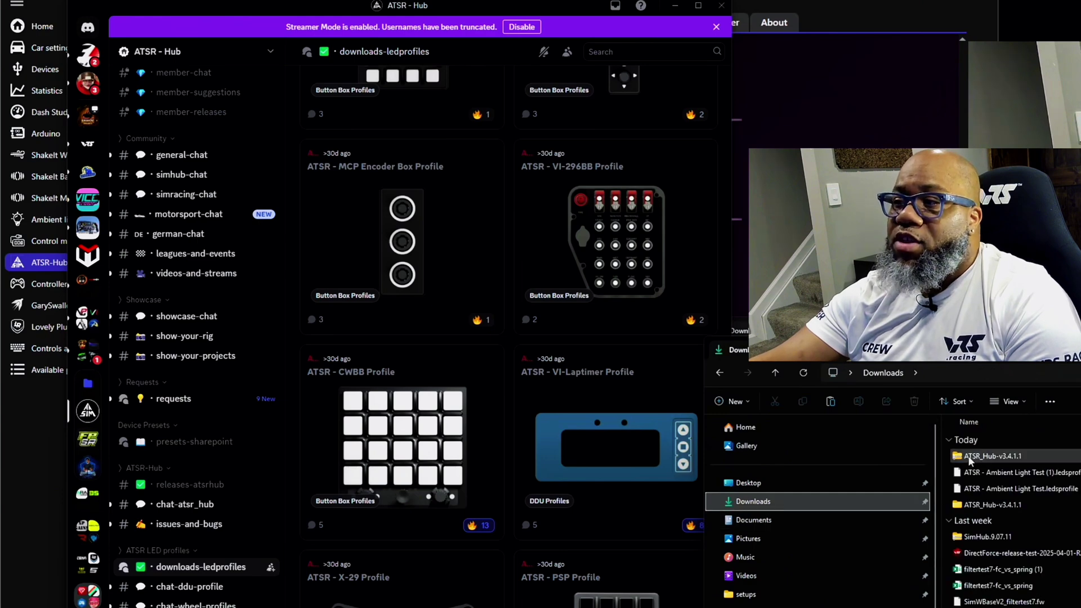
pyautogui.doubleClick(969, 505)
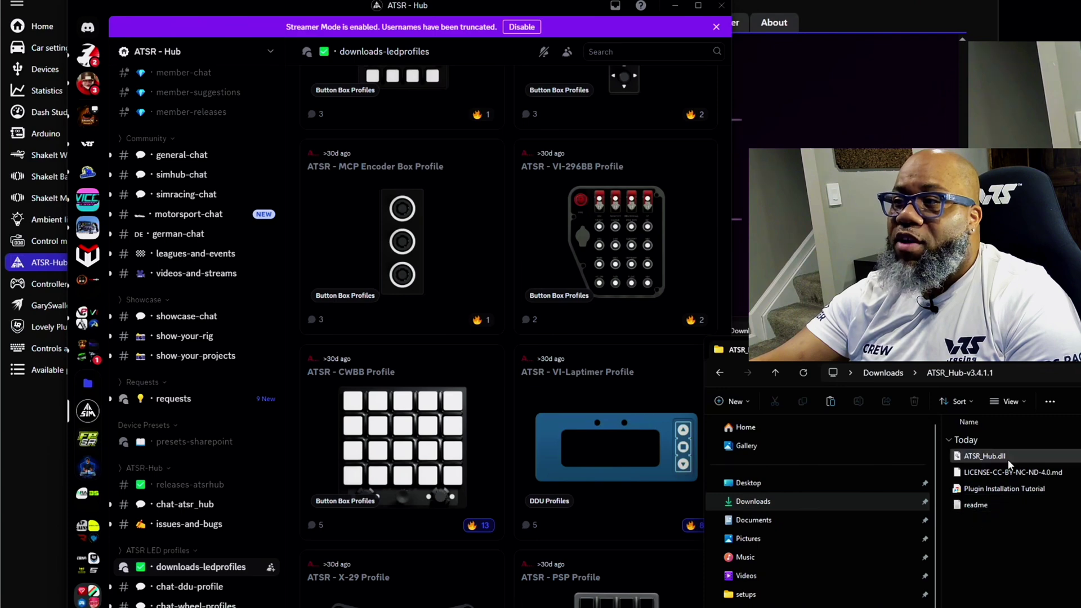
pyautogui.doubleClick(976, 505)
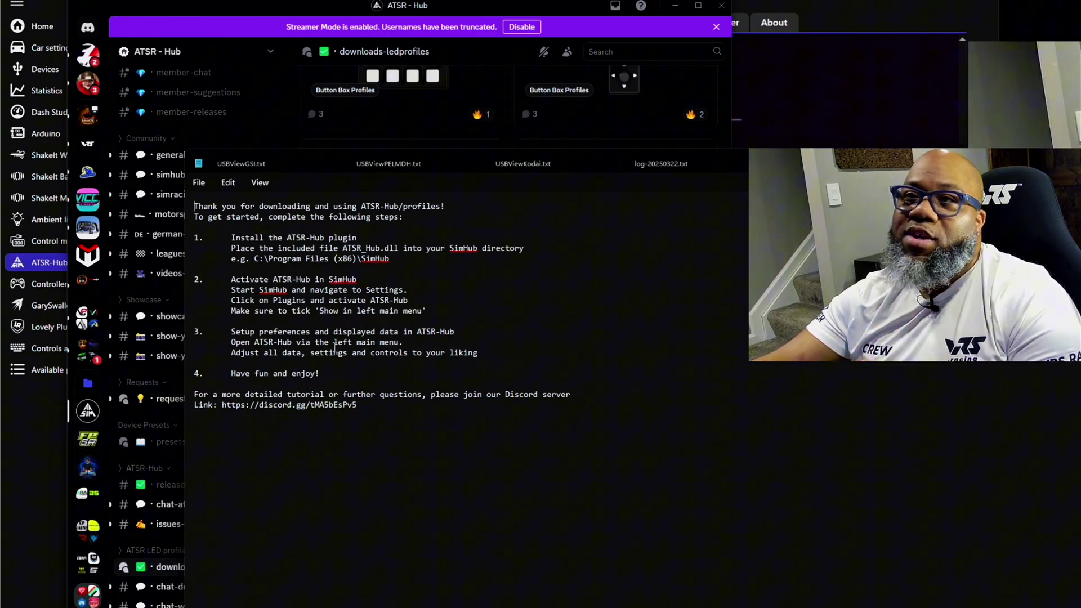
pyautogui.hotkey('alt', 'F4')
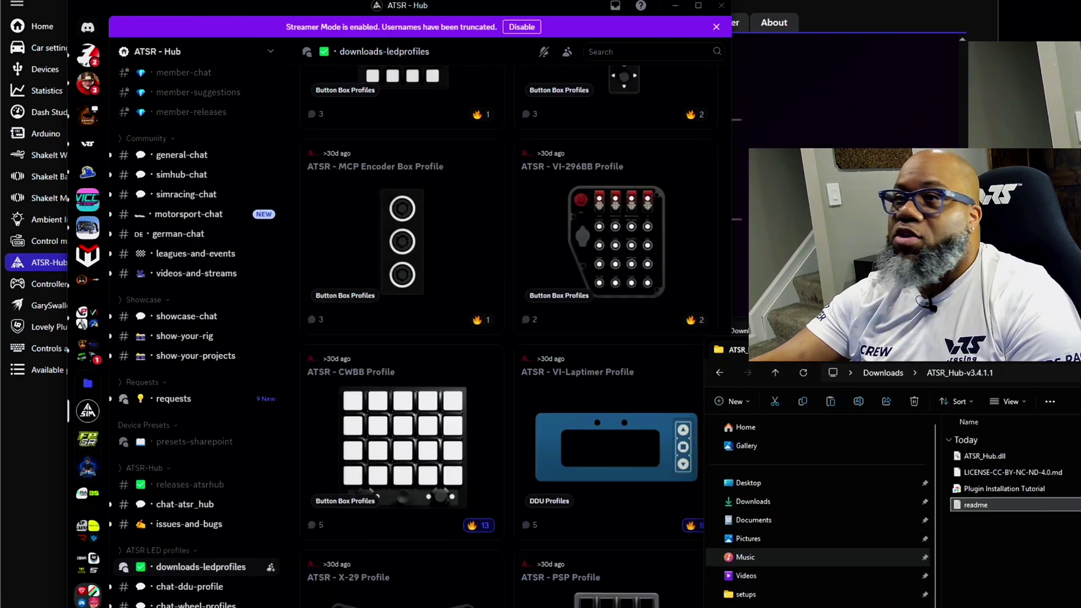
# Step: Cut ATSR_Hub.dll from the downloaded ATSR_Hub-v3.4.1.1 folder
pyautogui.click(997, 455)
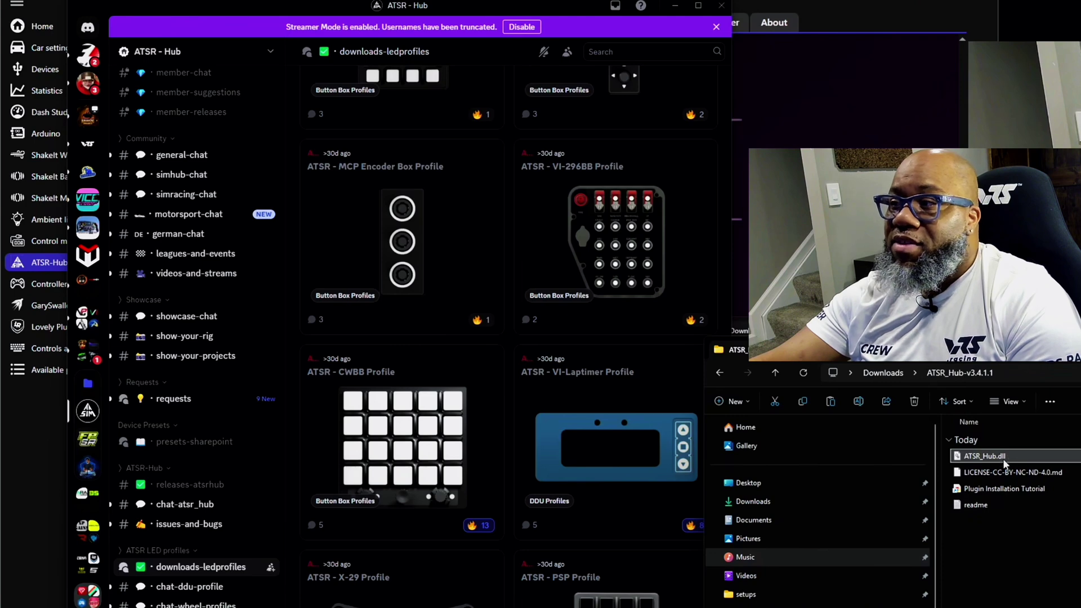
pyautogui.moveTo(999, 457)
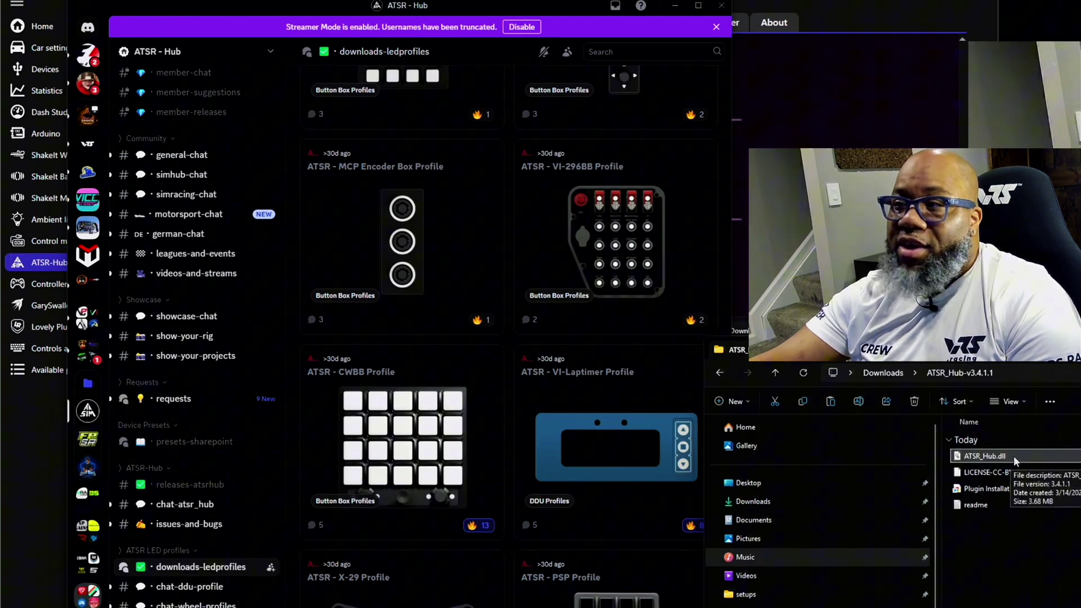
pyautogui.rightClick(1013, 455)
pyautogui.click(1033, 473)
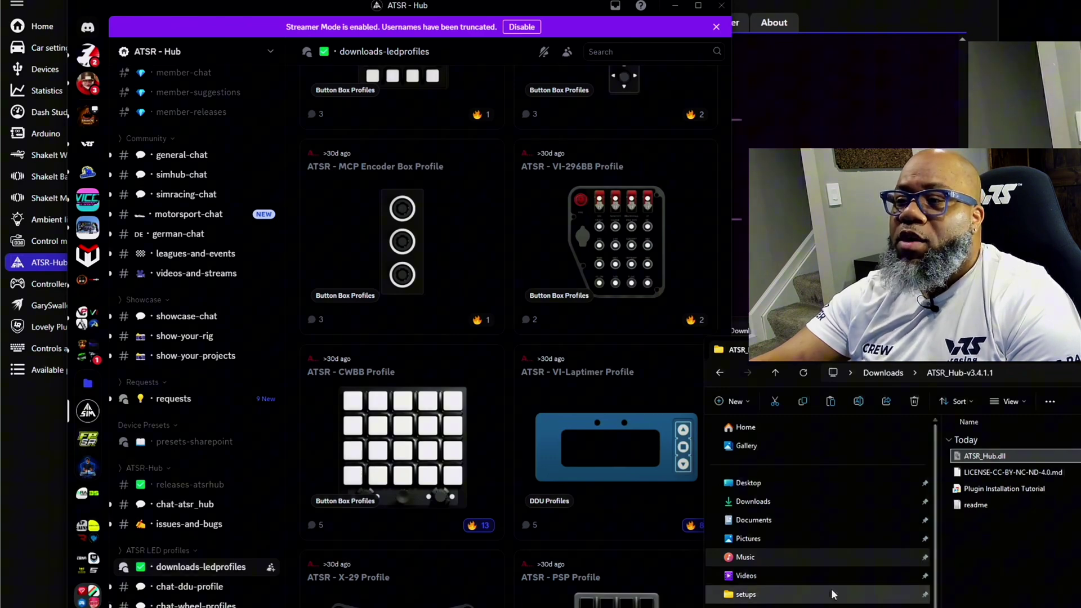
# Step: Go to C:\Program Files (x86)\SimHub to paste the dll there
pyautogui.scroll(-1, 816, 557)
pyautogui.click(754, 603)
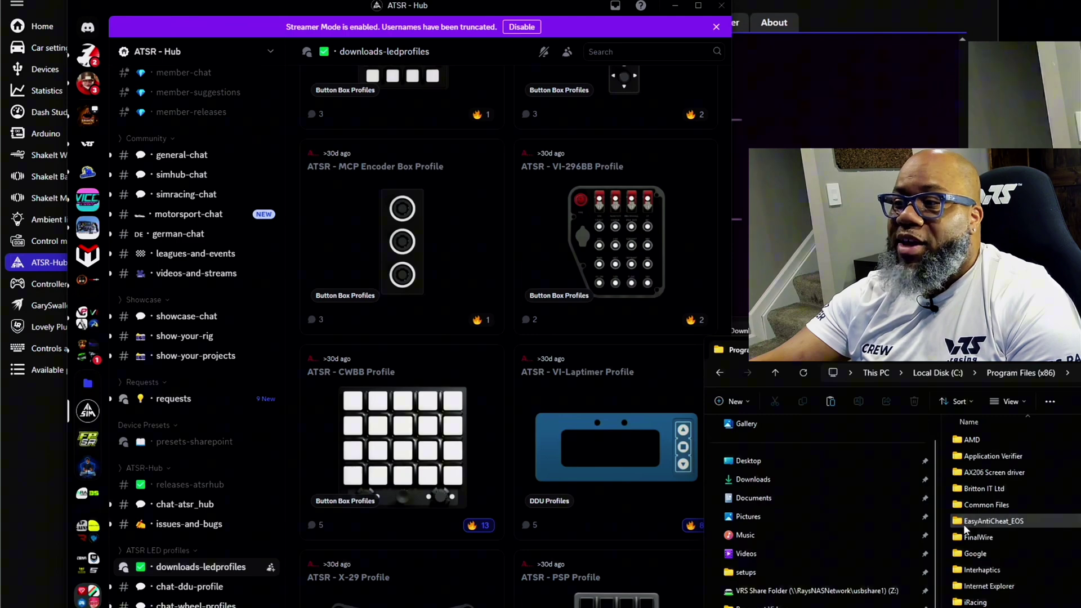
pyautogui.scroll(-5, 1002, 518)
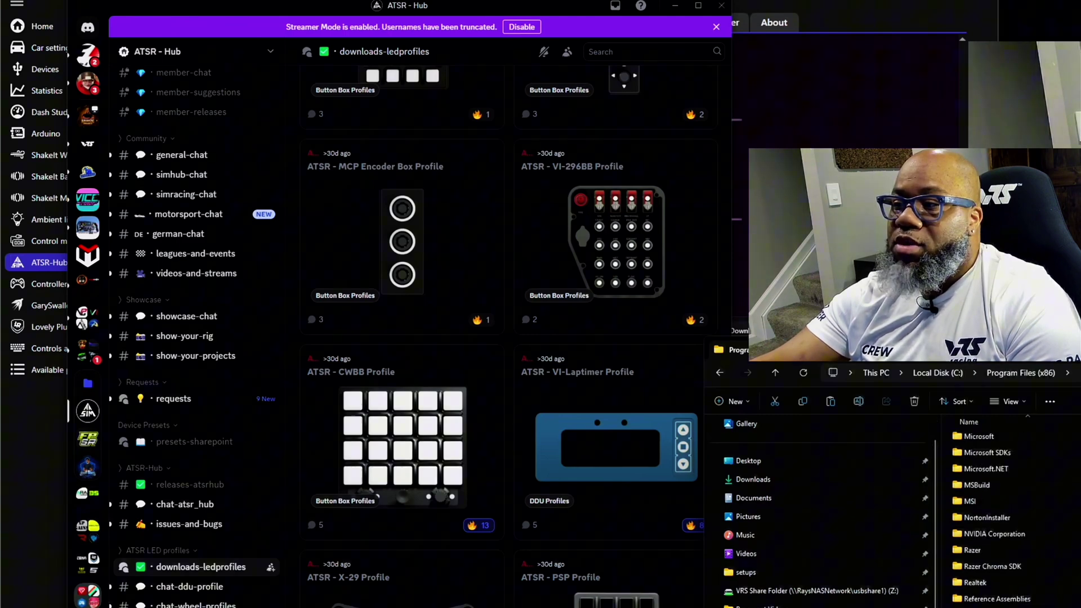
pyautogui.press('Return')
pyautogui.scroll(-10, 1003, 587)
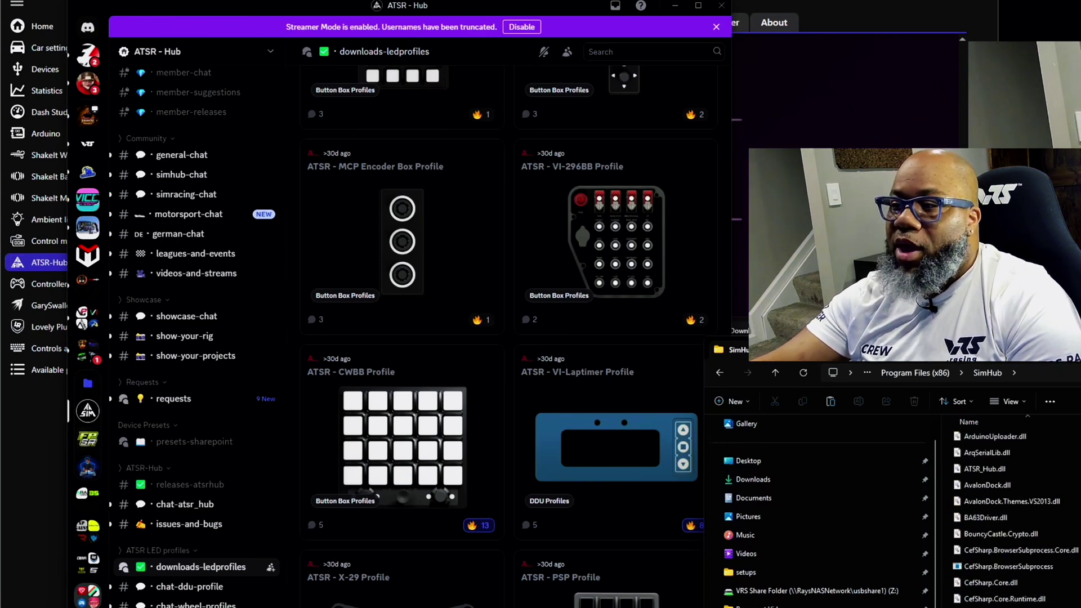
pyautogui.rightClick(950, 509)
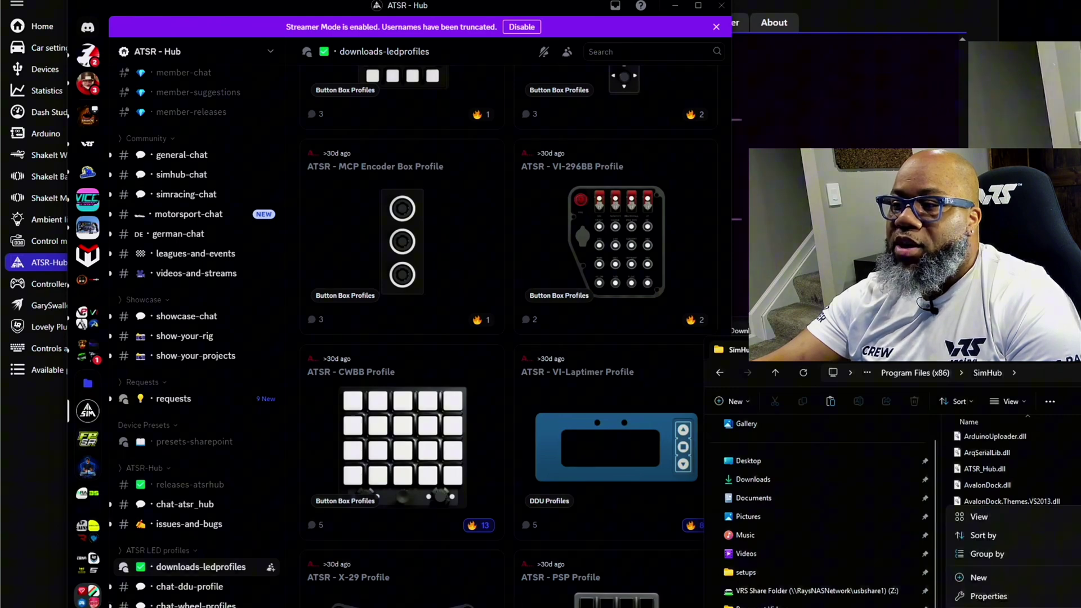
pyautogui.press('Escape')
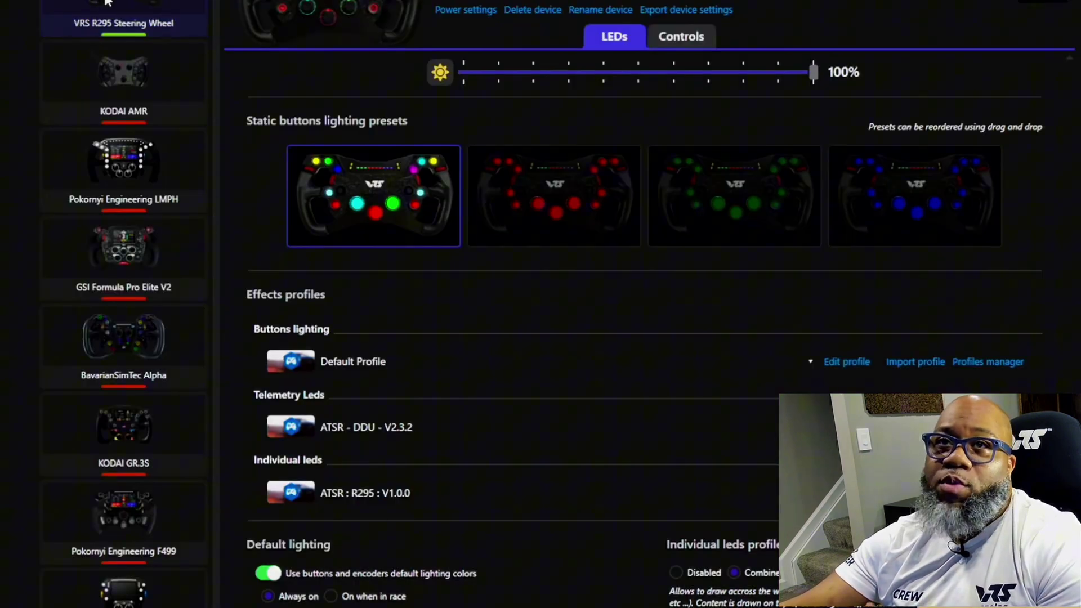
# Step: Select the VRS R295 wheel and toggle its default button and encoder lighting off and back on
pyautogui.click(107, 5)
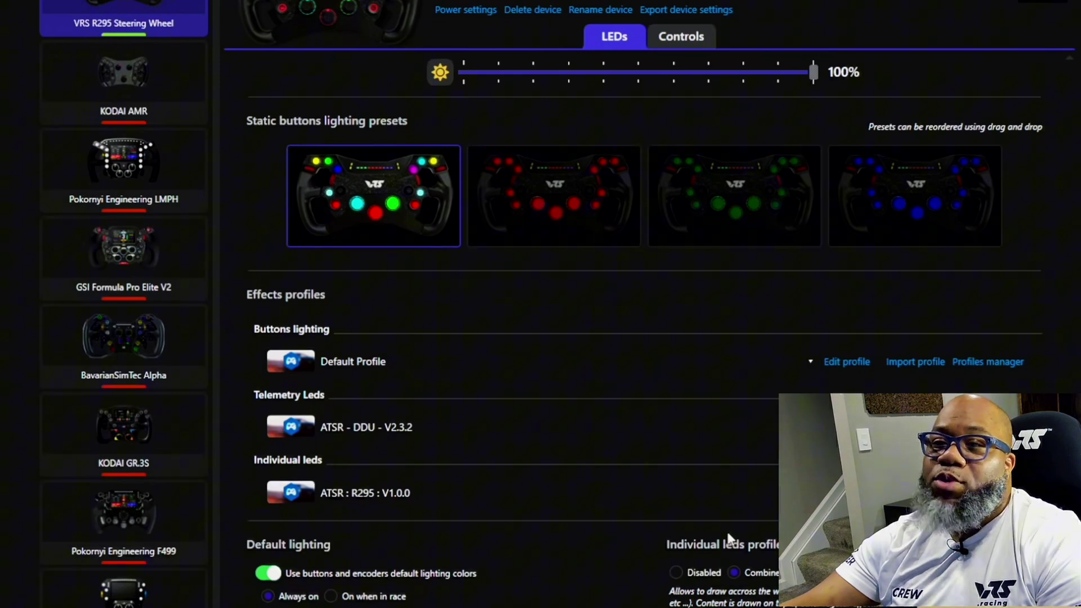
pyautogui.click(269, 573)
pyautogui.scroll(-3, 274, 569)
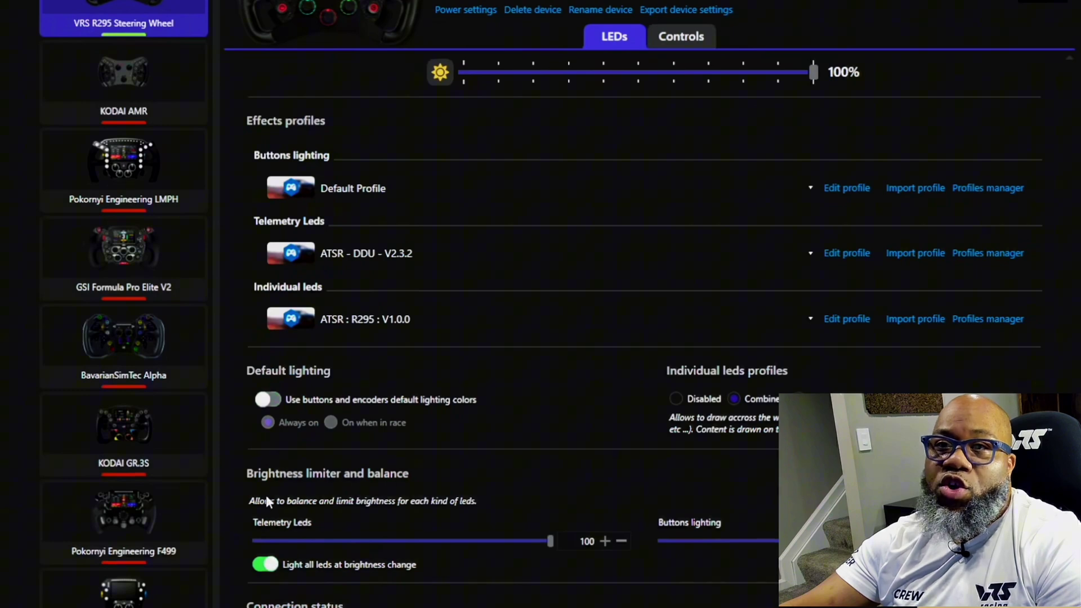
pyautogui.click(267, 400)
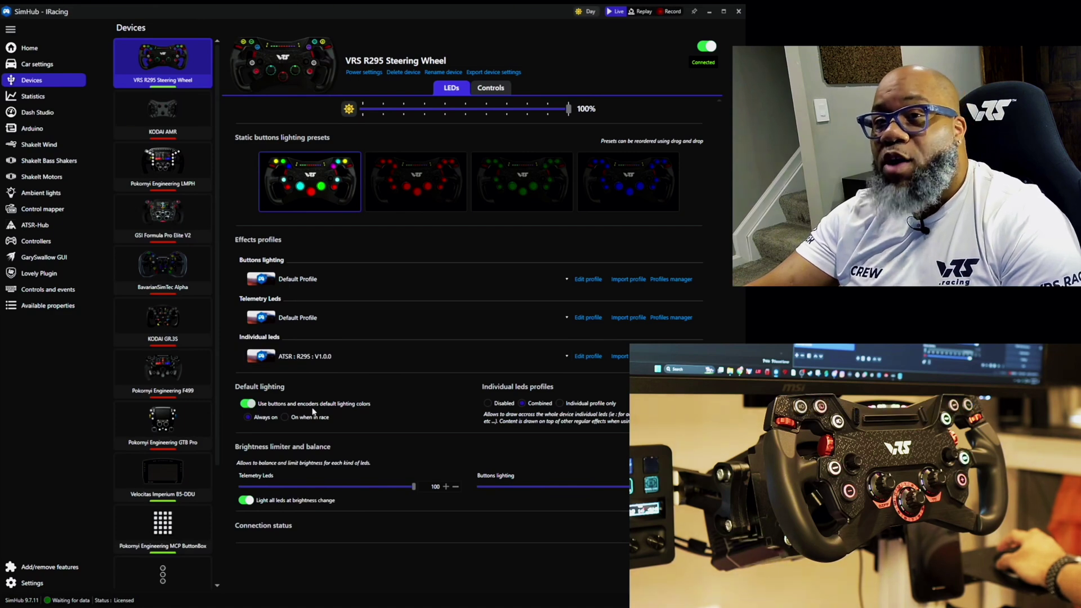
# Step: Open the ATSR-Hub plugin page from SimHub's sidebar
pyautogui.click(35, 225)
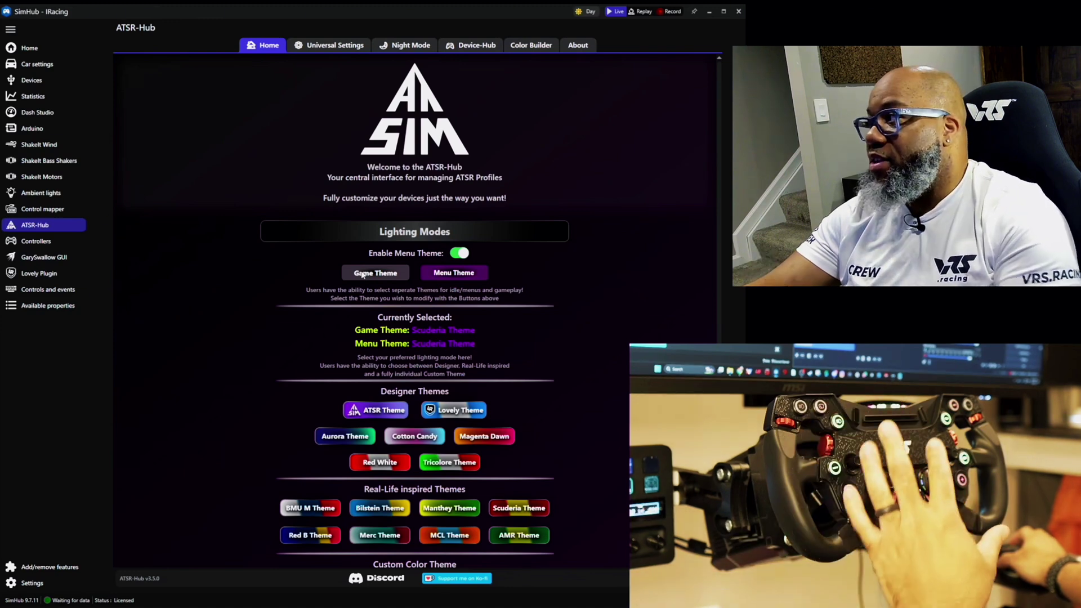
# Step: Set the ATSR-Hub game theme to ATSR Theme
pyautogui.click(363, 274)
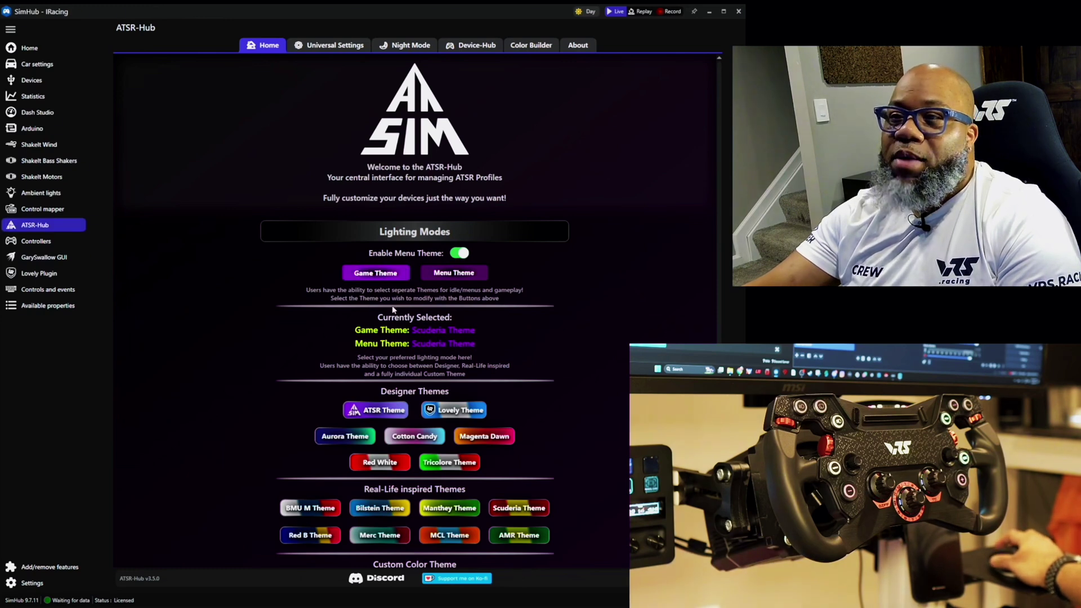
pyautogui.click(393, 413)
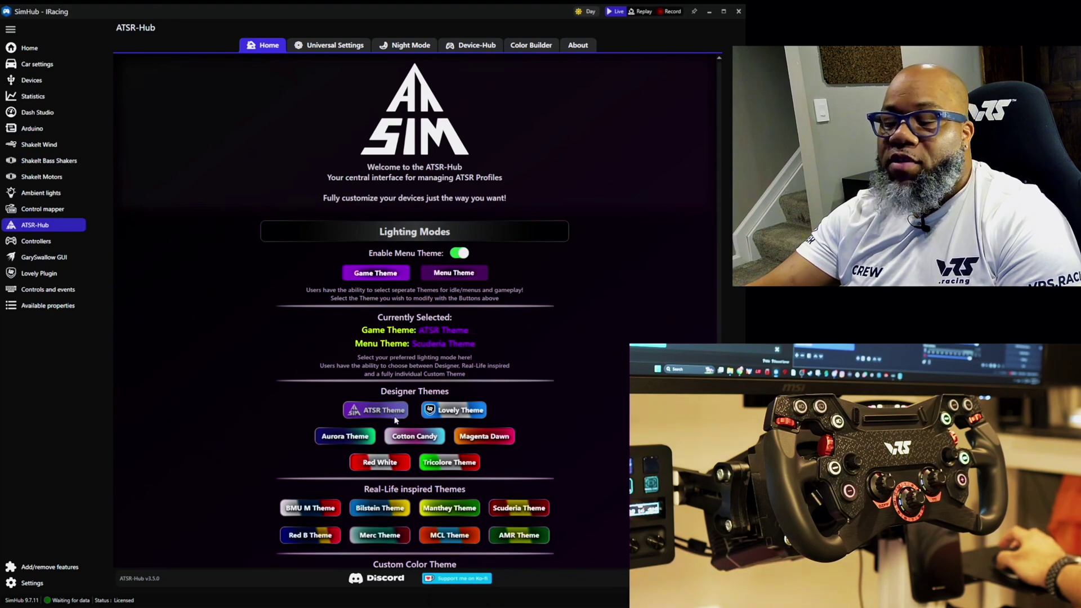
pyautogui.click(452, 272)
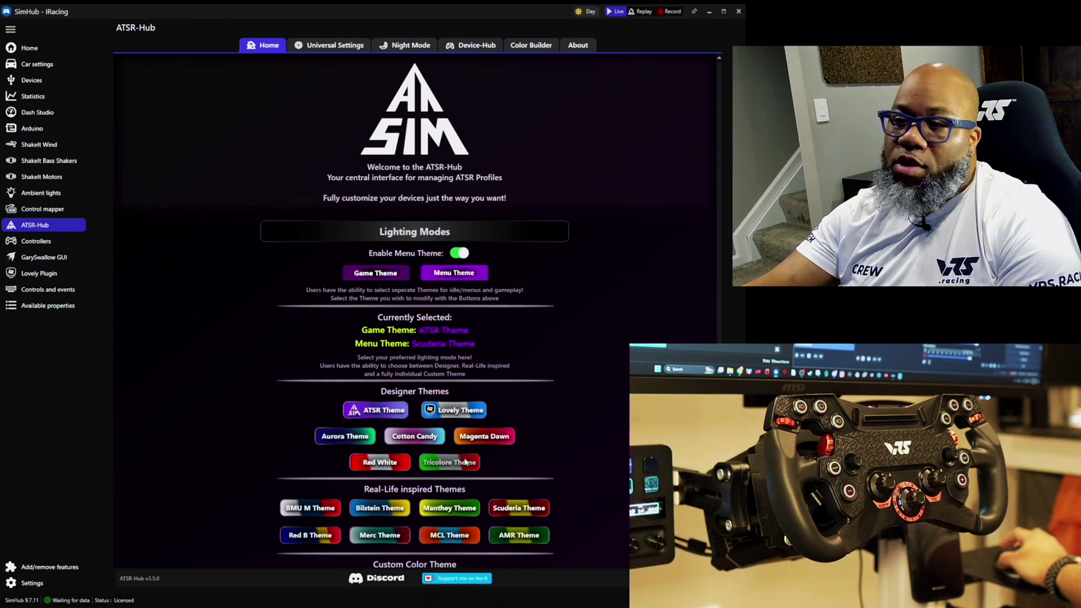
# Step: Try Red B, Merc, MCL, AMR, Lovely and Magenta Dawn menu themes, settling on Red White Theme
pyautogui.click(325, 536)
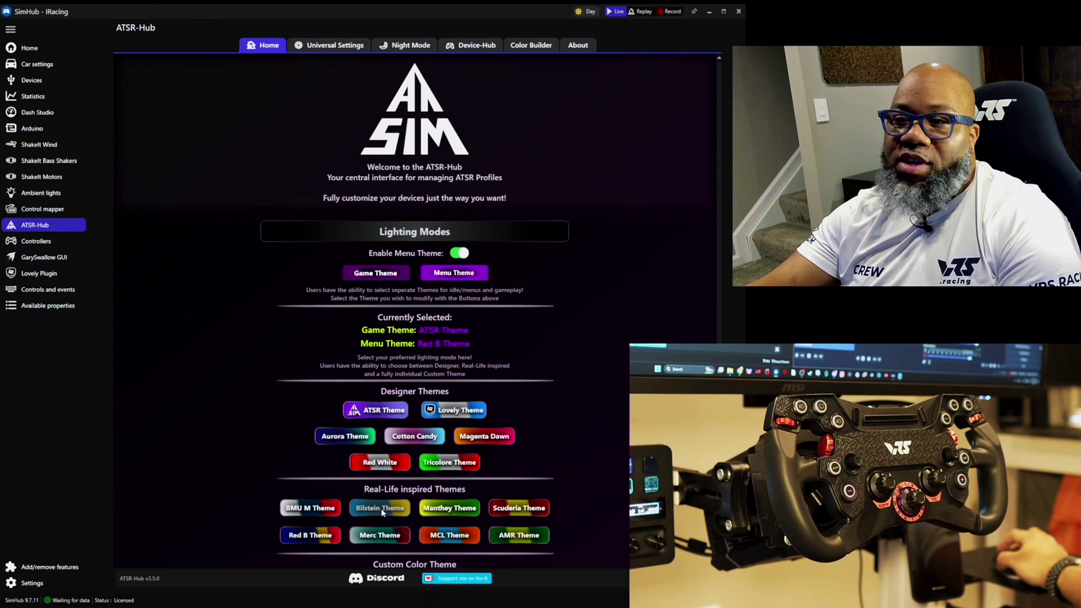
pyautogui.click(386, 536)
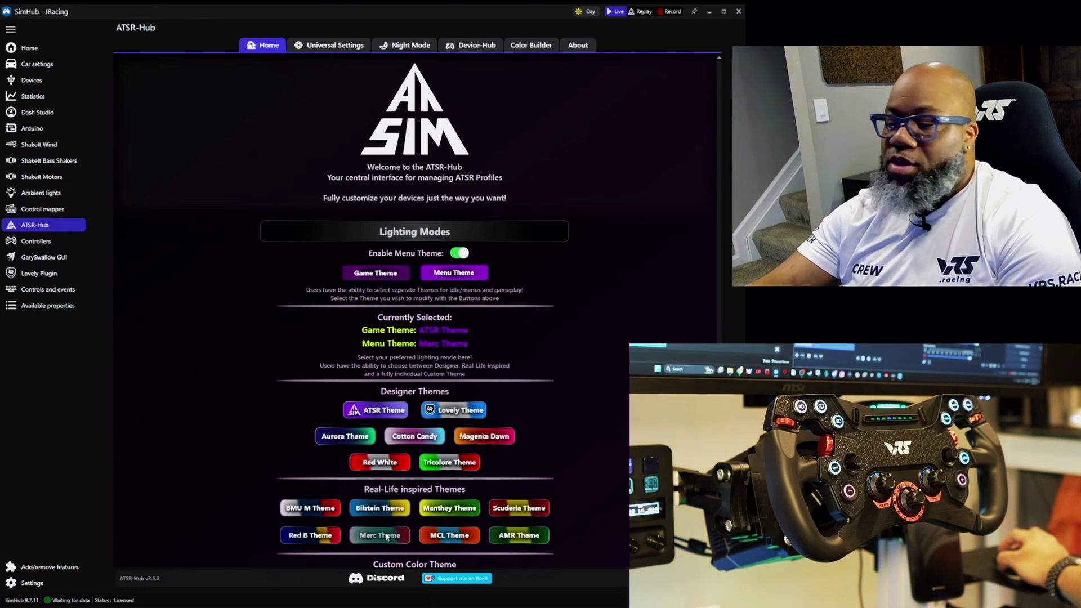
pyautogui.click(448, 538)
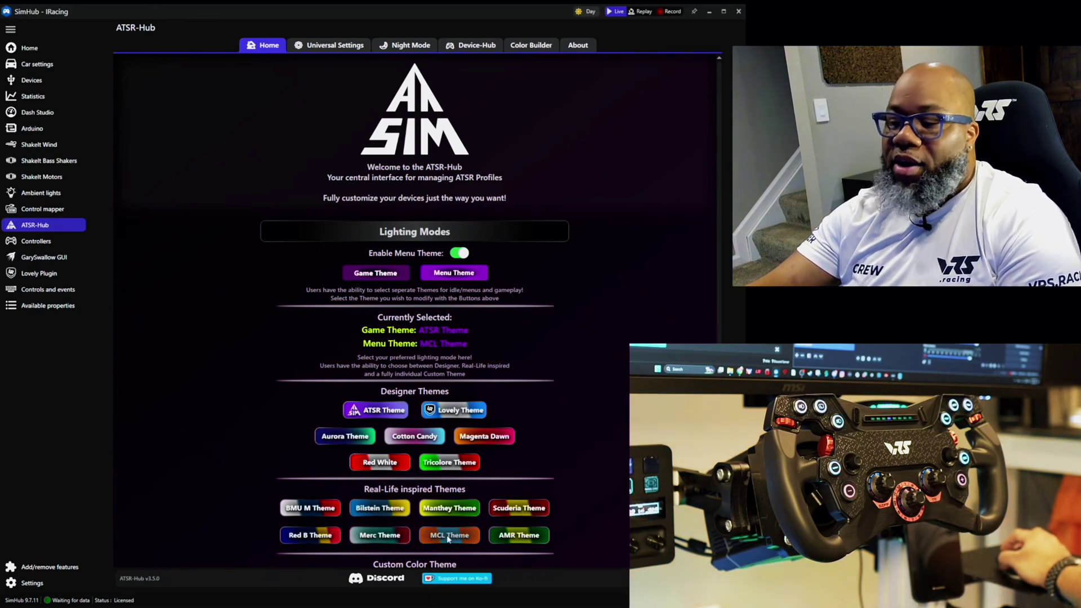
pyautogui.click(517, 535)
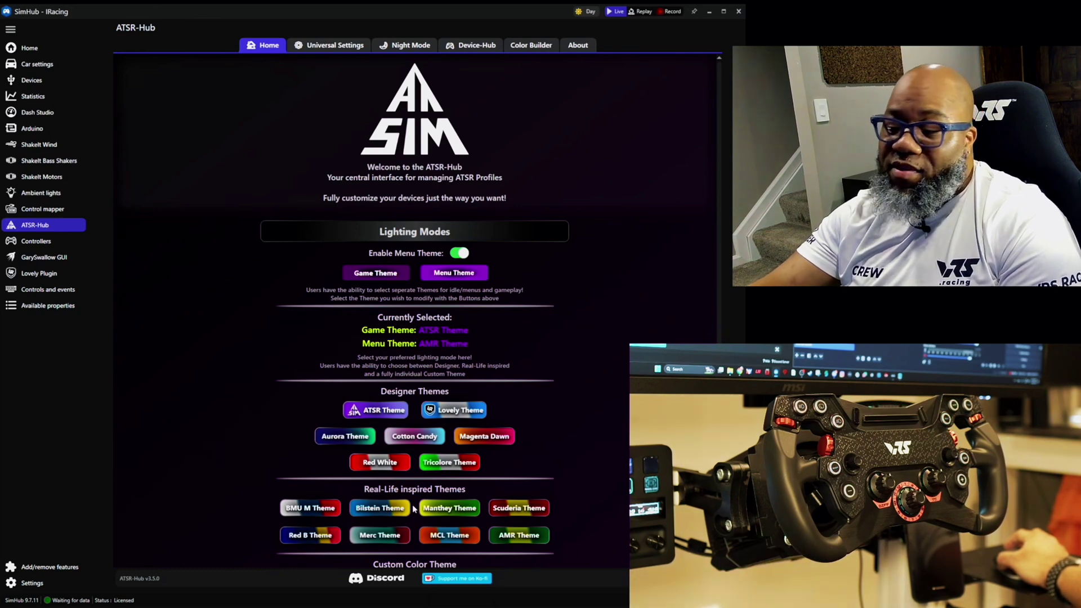
pyautogui.click(445, 413)
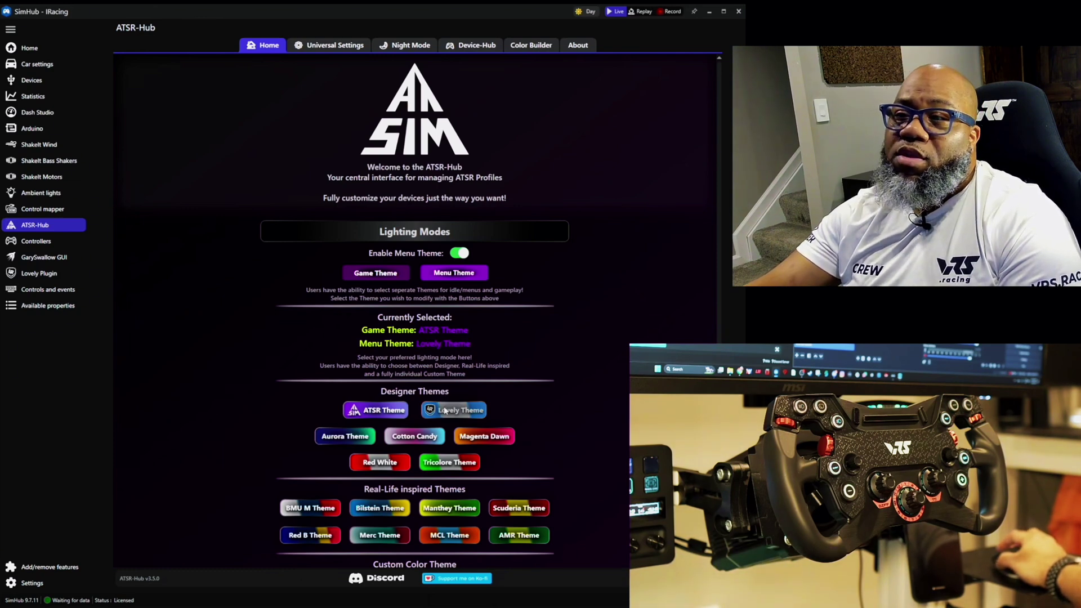
pyautogui.click(489, 439)
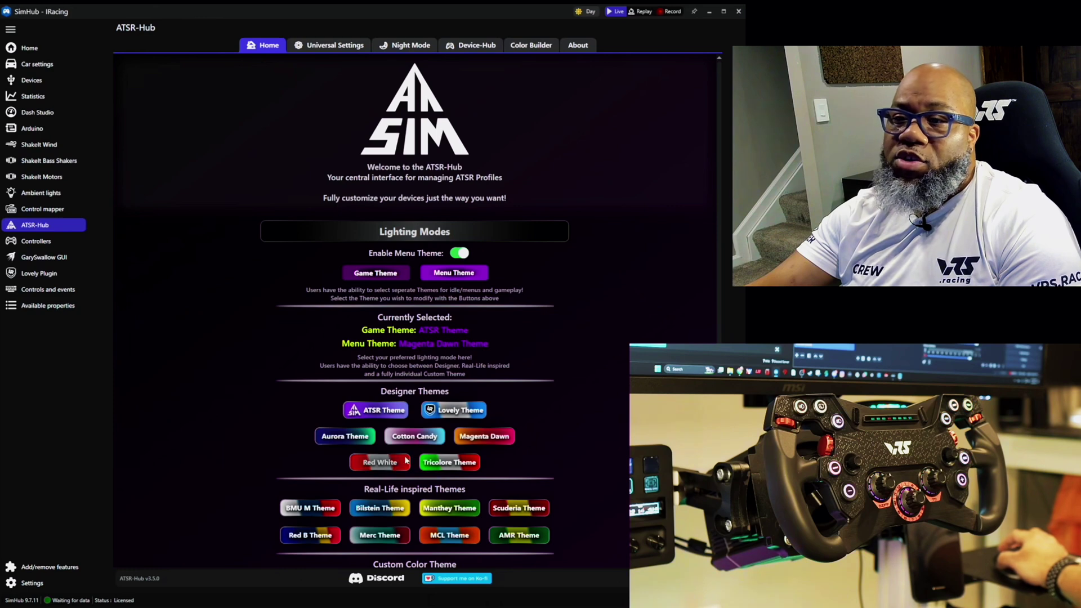
pyautogui.click(387, 464)
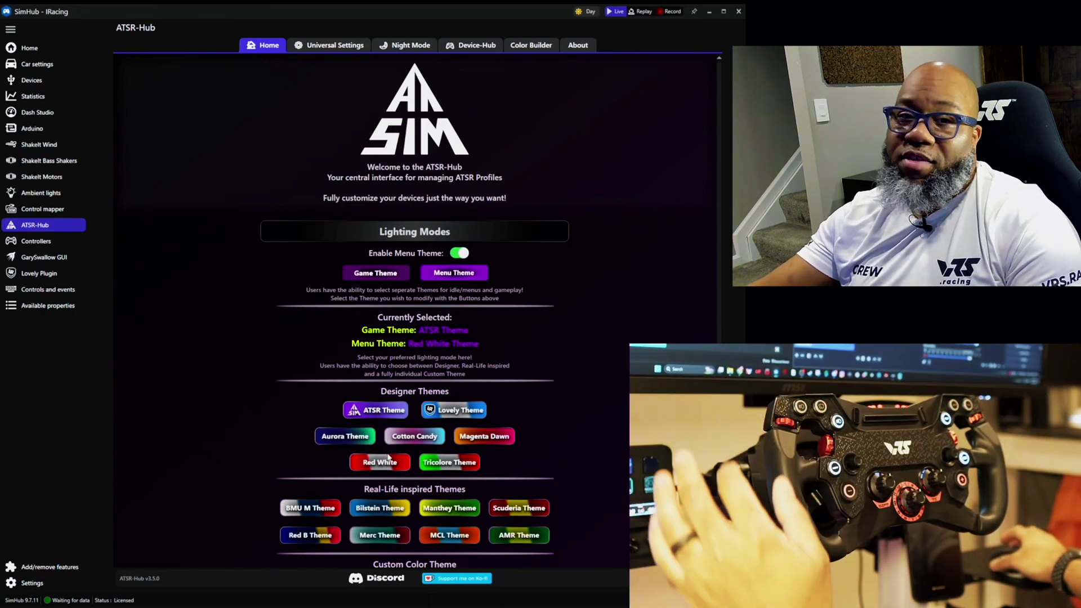
pyautogui.scroll(-3, 351, 474)
pyautogui.scroll(3, 353, 476)
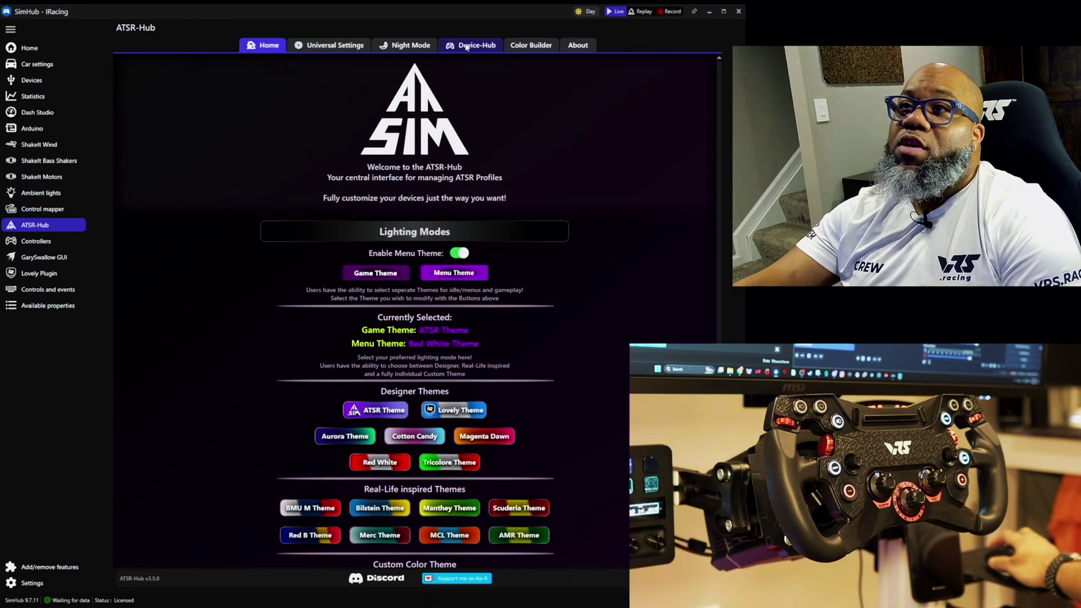
# Step: Open the Device-Hub page and scroll to confirm the VRS R295 profile is enabled
pyautogui.click(467, 47)
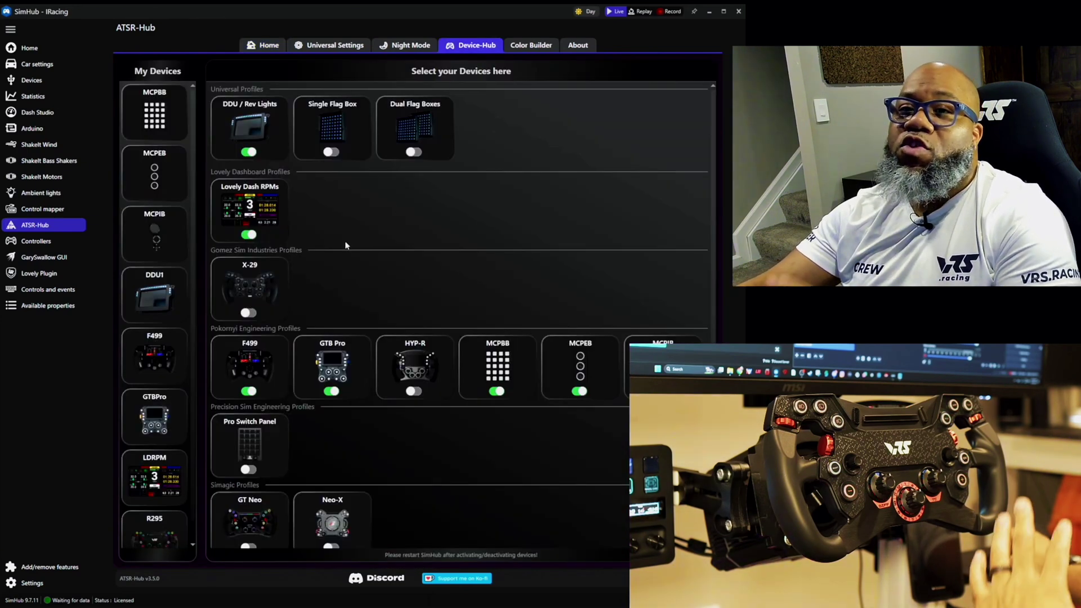
pyautogui.scroll(-1, 152, 411)
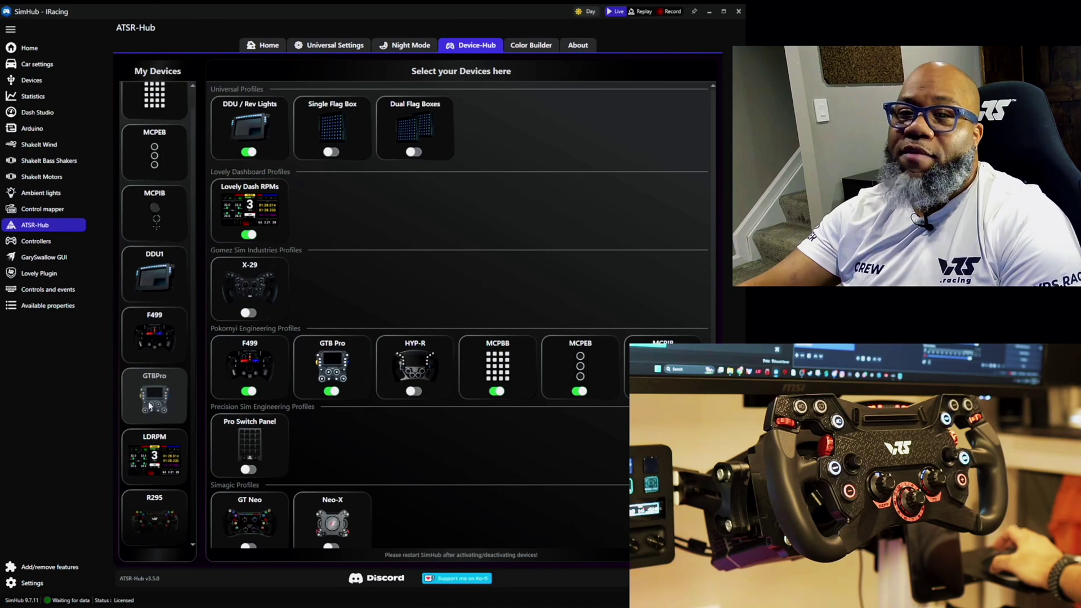
pyautogui.scroll(-3, 335, 456)
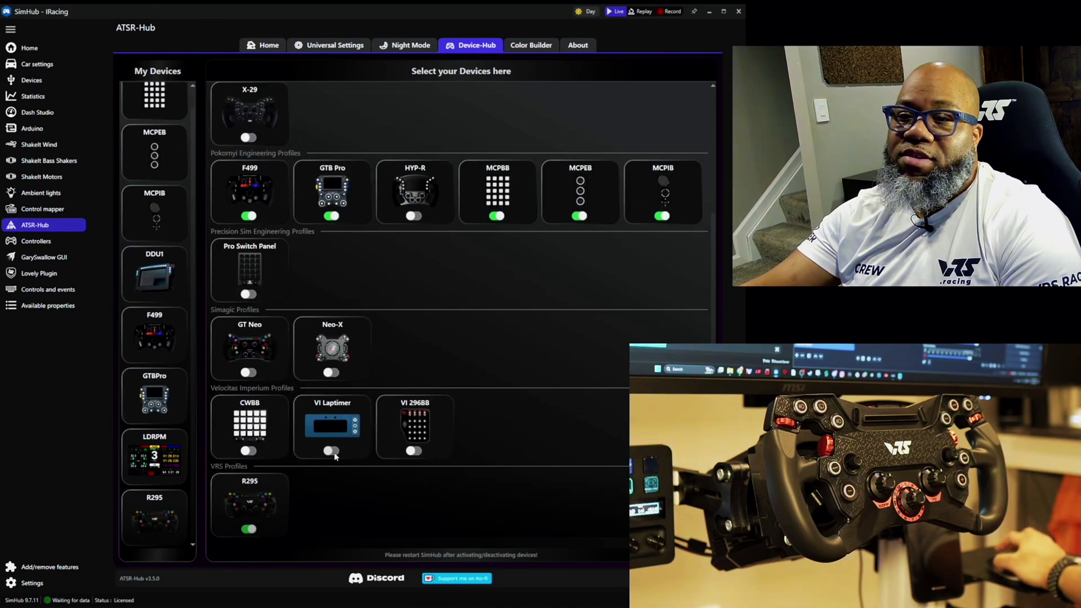
pyautogui.scroll(3, 332, 457)
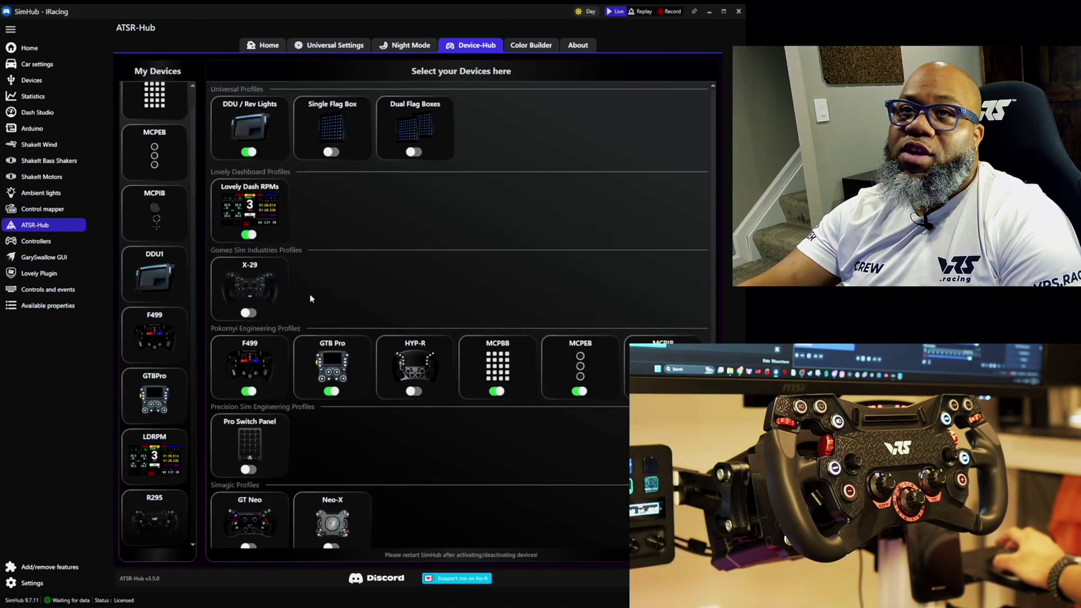
pyautogui.scroll(-3, 346, 211)
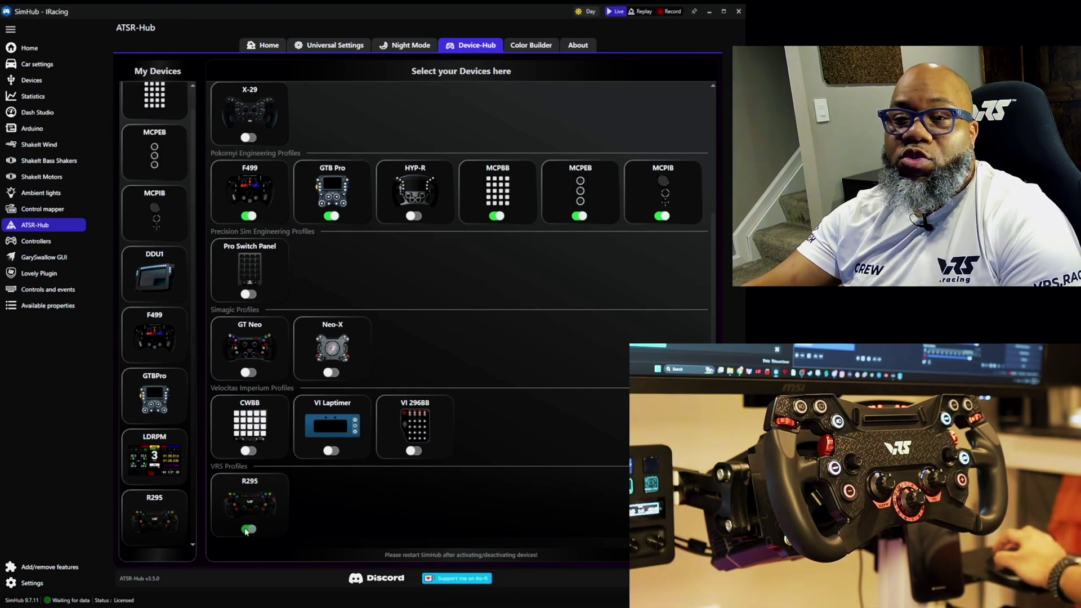
# Step: Open the R295 wheel's settings and its Shift Lights RPM LED options
pyautogui.click(158, 521)
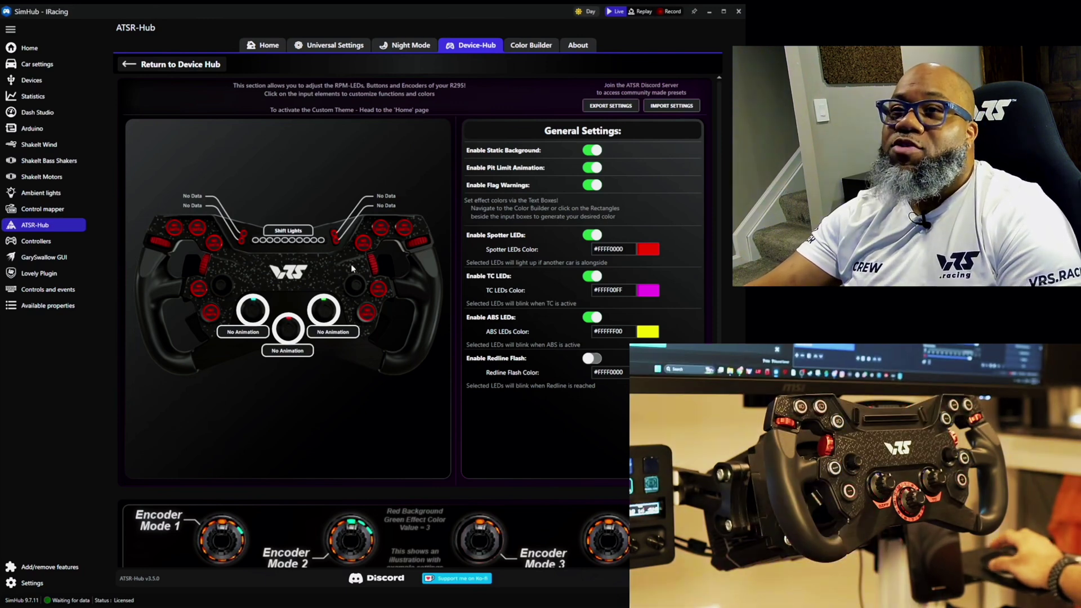
pyautogui.click(272, 242)
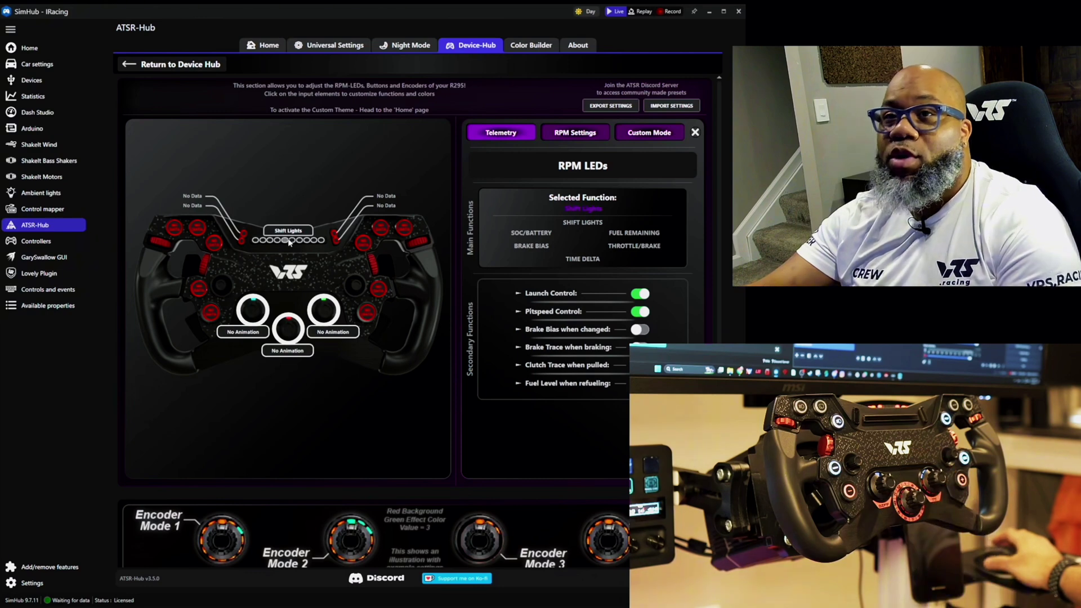
# Step: Select Encoder 1 and view its Effect Color and Custom Mode options before returning to Telemetry
pyautogui.click(257, 327)
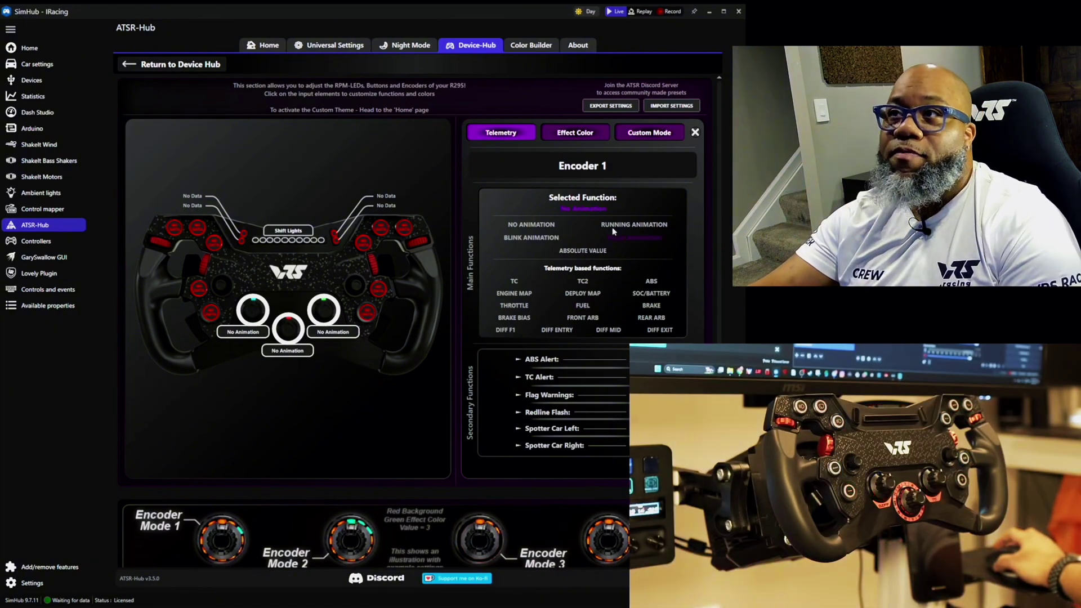
pyautogui.click(582, 134)
pyautogui.click(640, 134)
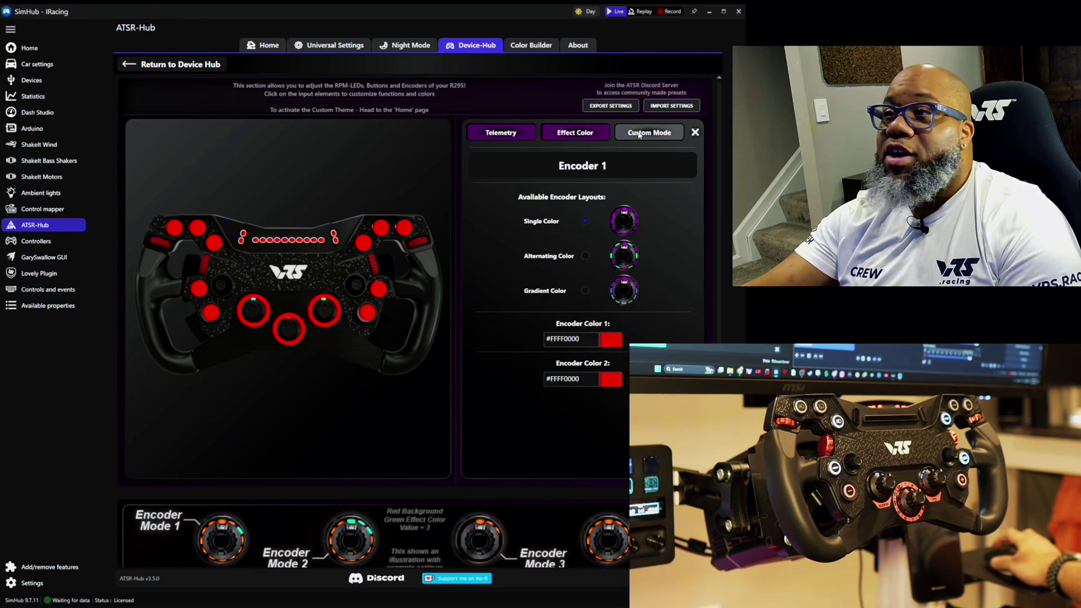
pyautogui.click(516, 138)
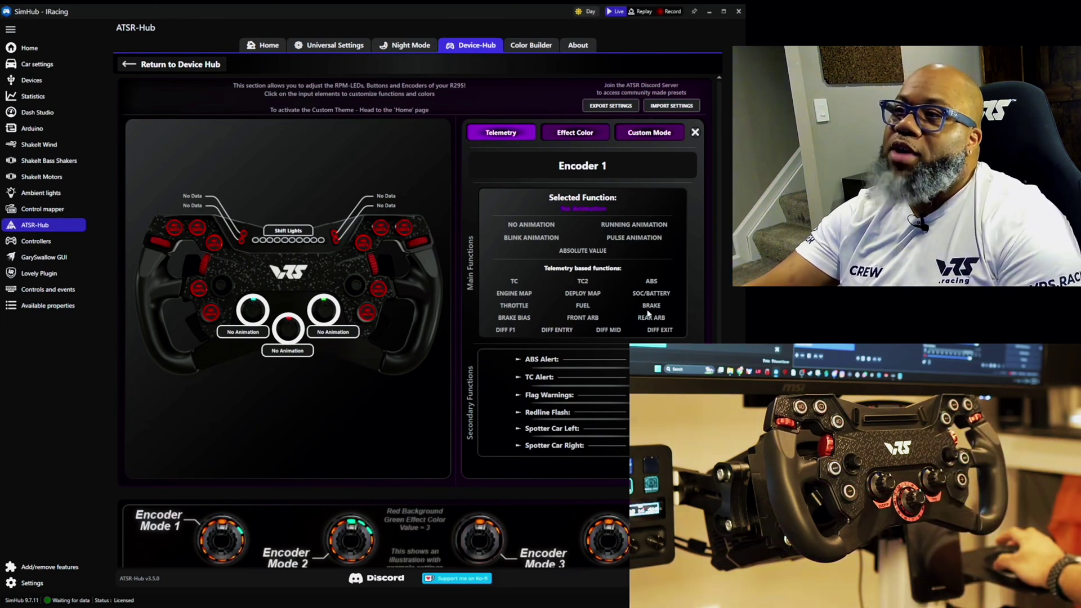
# Step: Select Button 8 on the wheel image and assign it PIT LIMITER
pyautogui.click(364, 243)
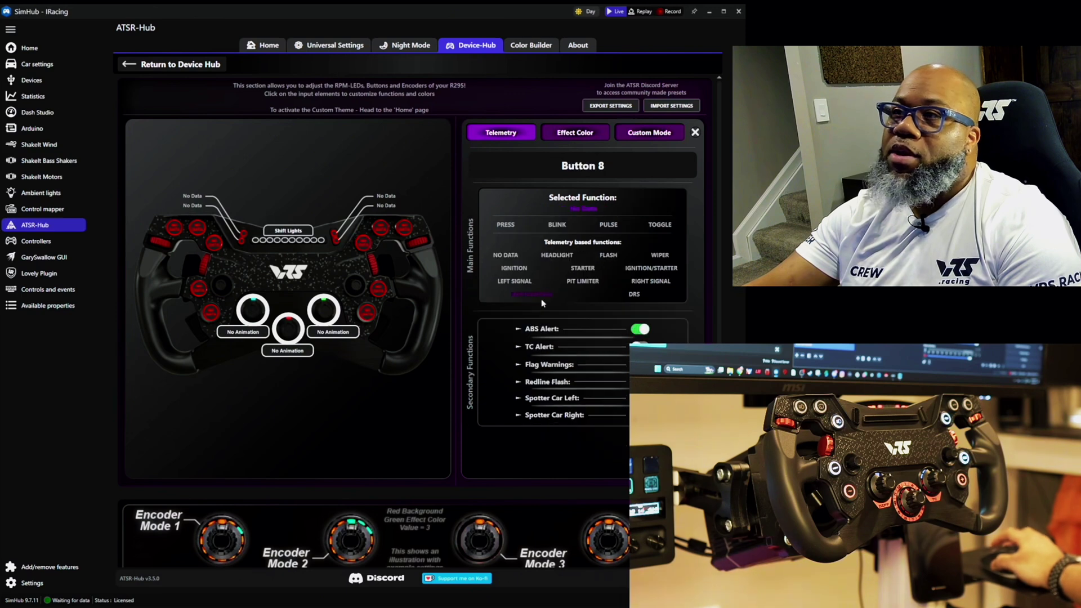
pyautogui.click(585, 280)
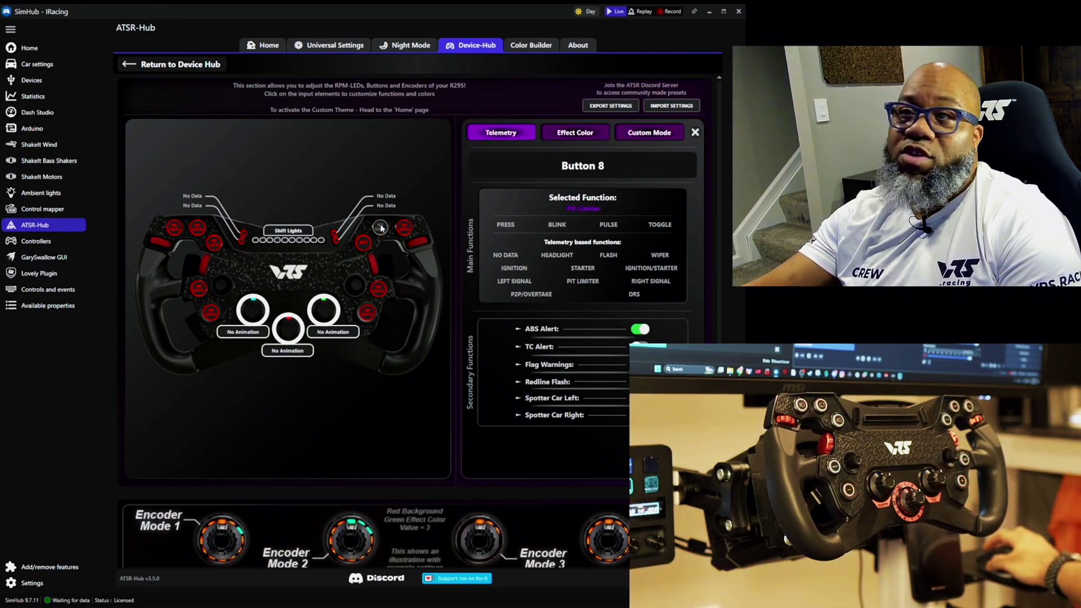
# Step: Check Button 7 is on DRS, then set Button 10 to BLINK
pyautogui.click(634, 294)
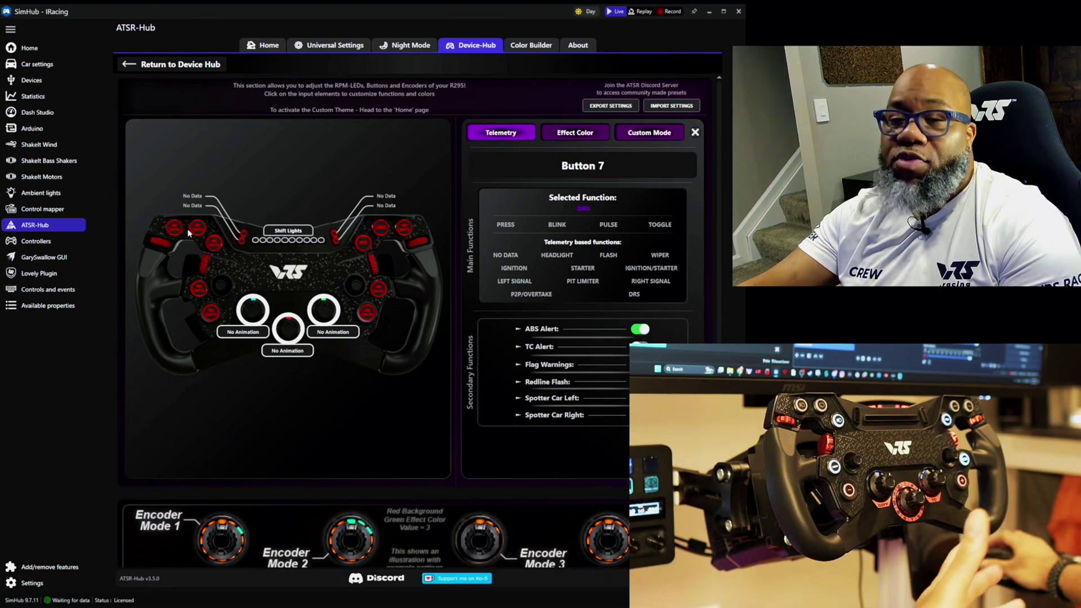
pyautogui.click(366, 313)
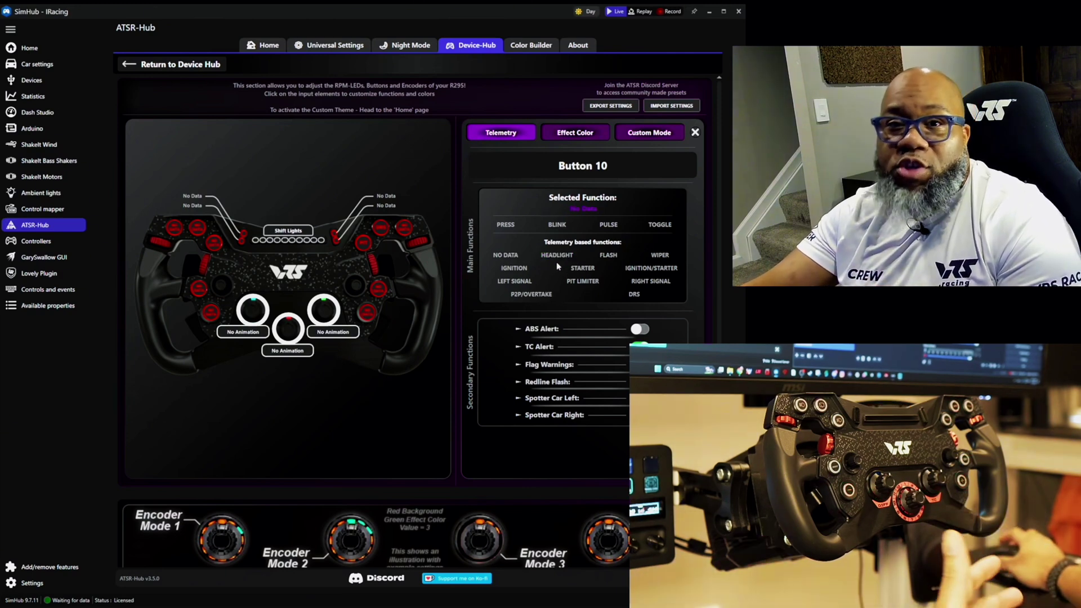
pyautogui.click(559, 224)
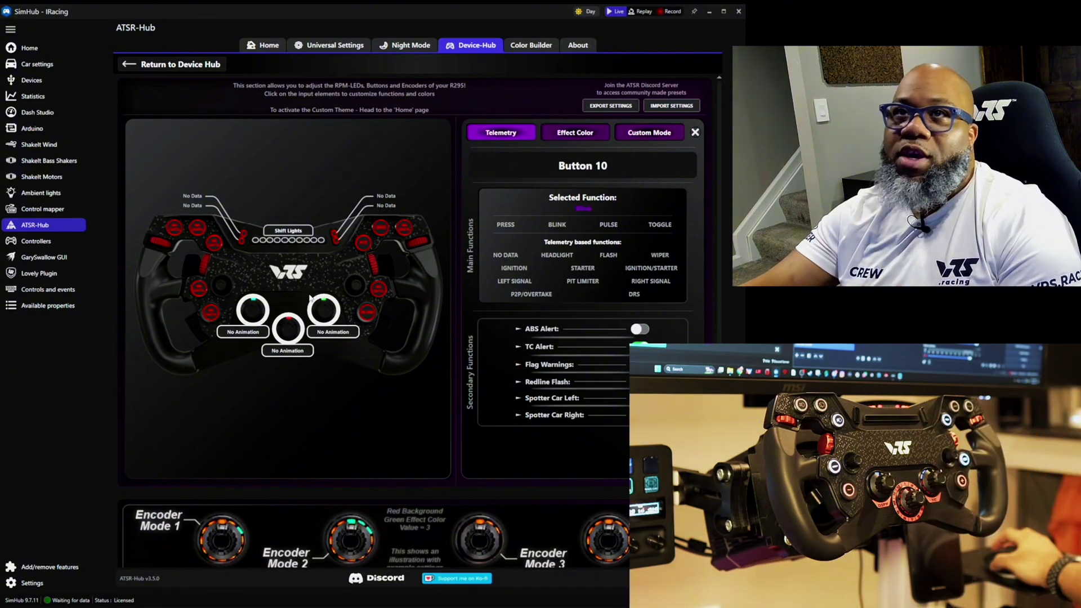
# Step: Return to the ATSR-Hub Home page showing the ATSR Theme and Red White Theme as current themes
pyautogui.click(186, 65)
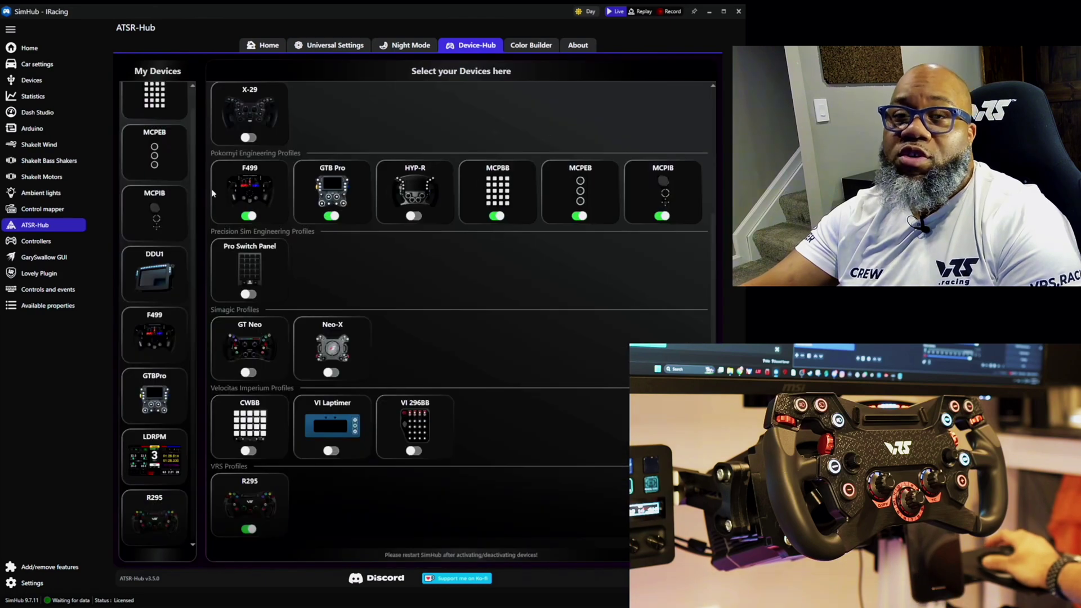
pyautogui.scroll(1, 185, 296)
pyautogui.click(260, 48)
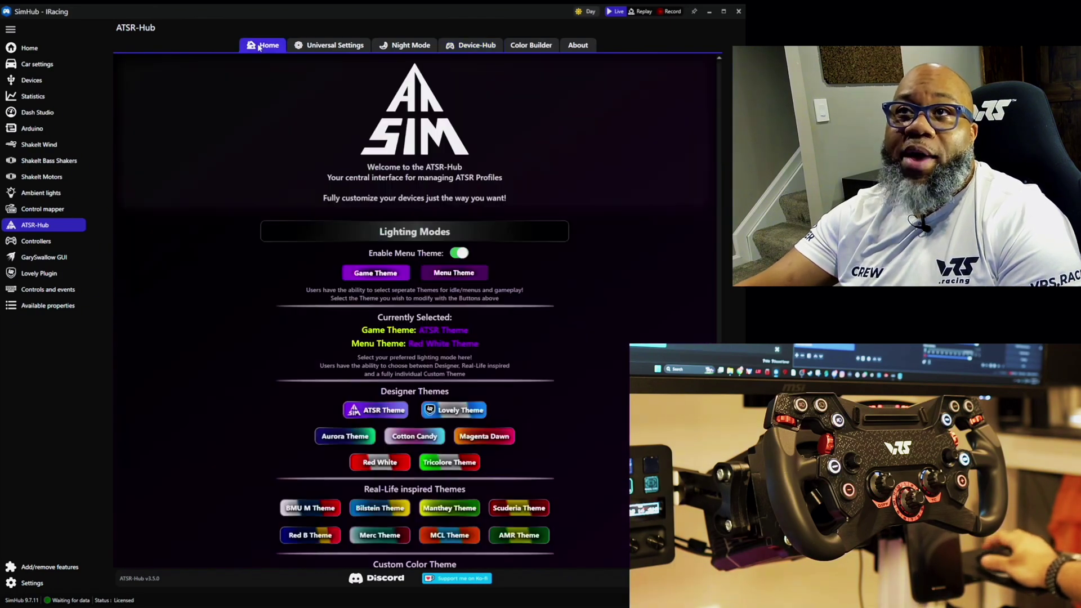